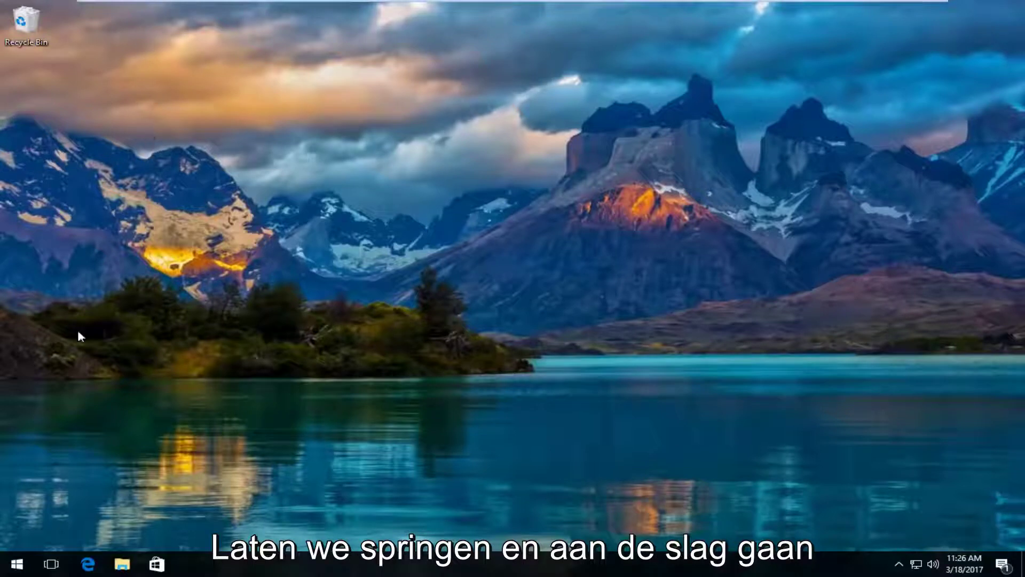
- Launch the Settings app from a Start menu search for 'settings'
{"action": "left_click", "coordinate": [13, 564]}
{"action": "type", "text": "s"}
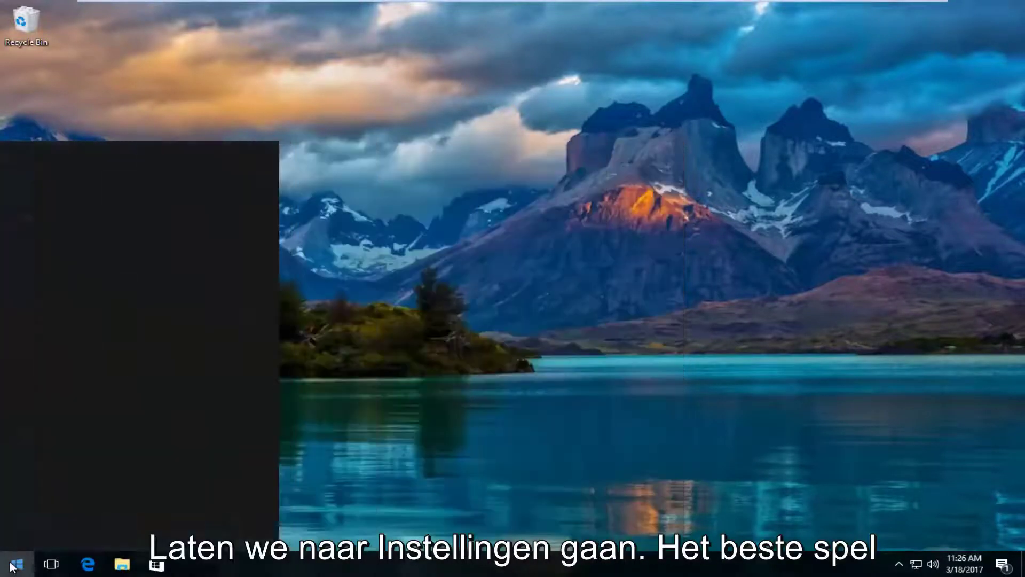
{"action": "type", "text": "ettings"}
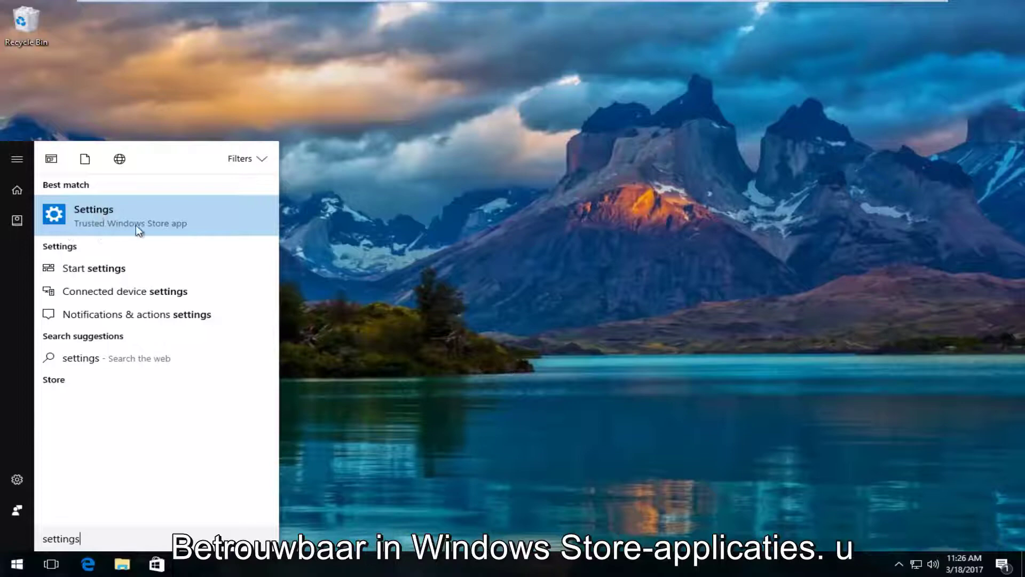
{"action": "left_click", "coordinate": [90, 214]}
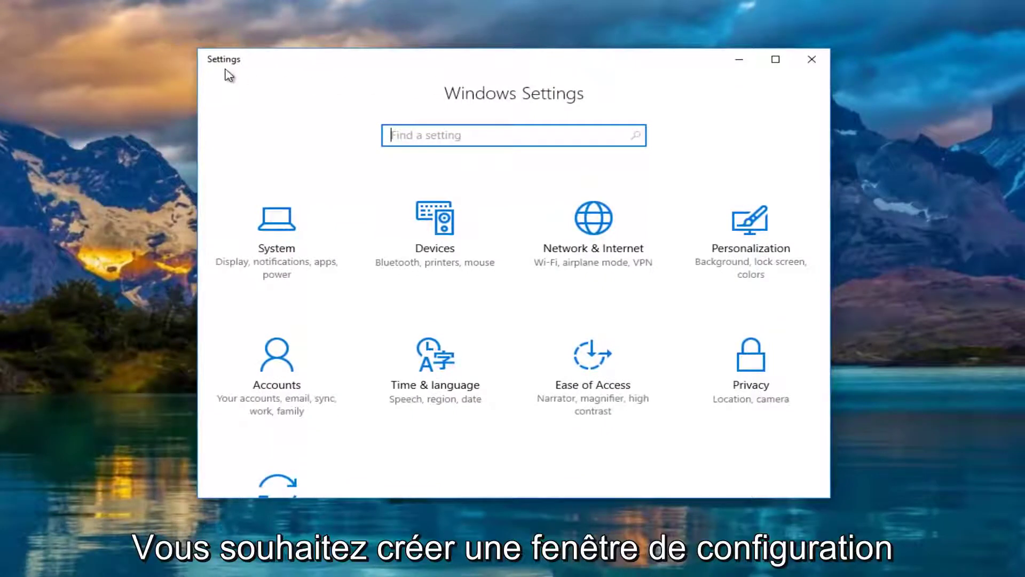
- Go to System > Display, identify the monitors and detect connected displays
{"action": "left_click", "coordinate": [296, 236]}
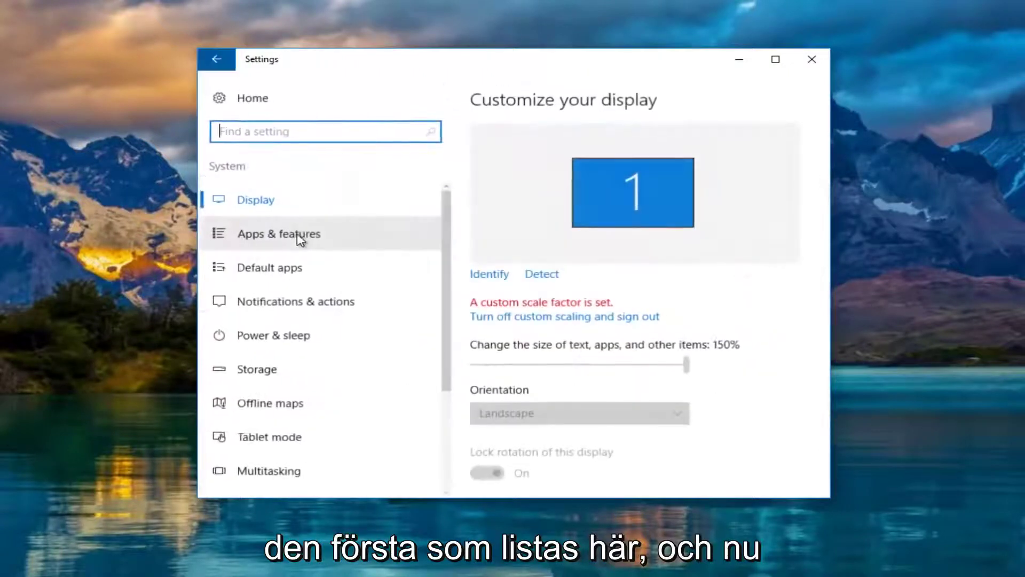
{"action": "left_click", "coordinate": [249, 202]}
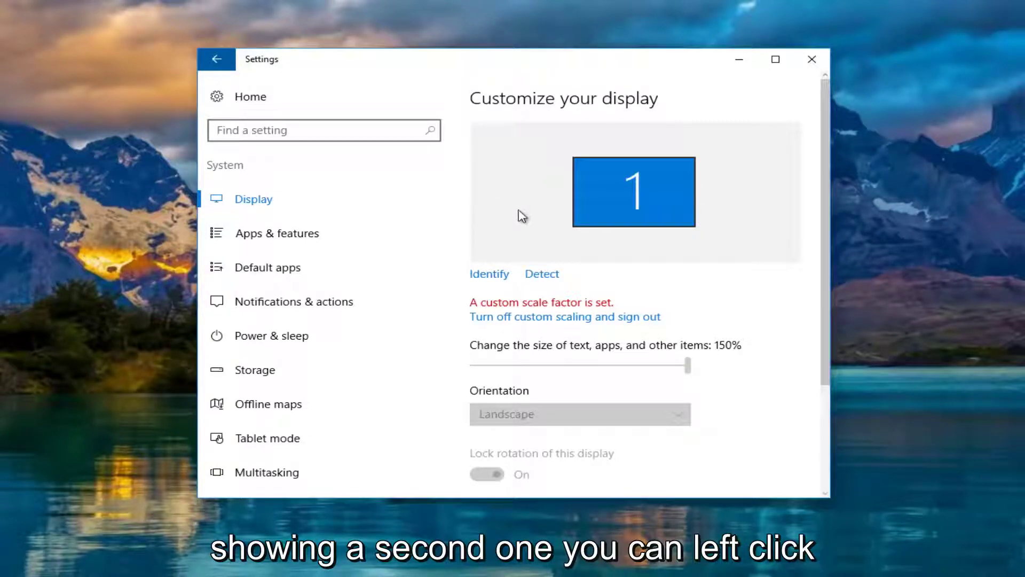
{"action": "left_click", "coordinate": [495, 276]}
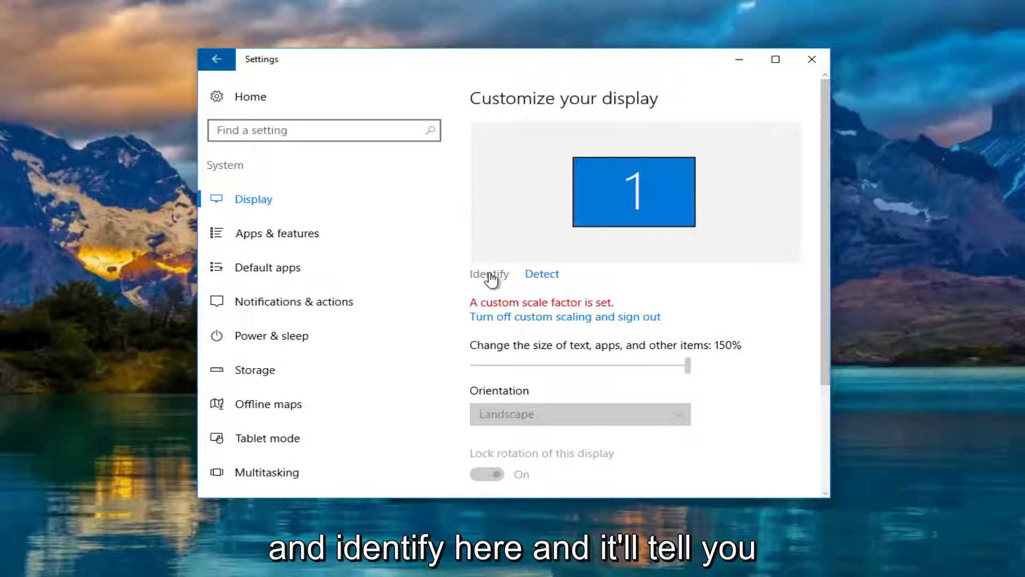
{"action": "left_click", "coordinate": [483, 281]}
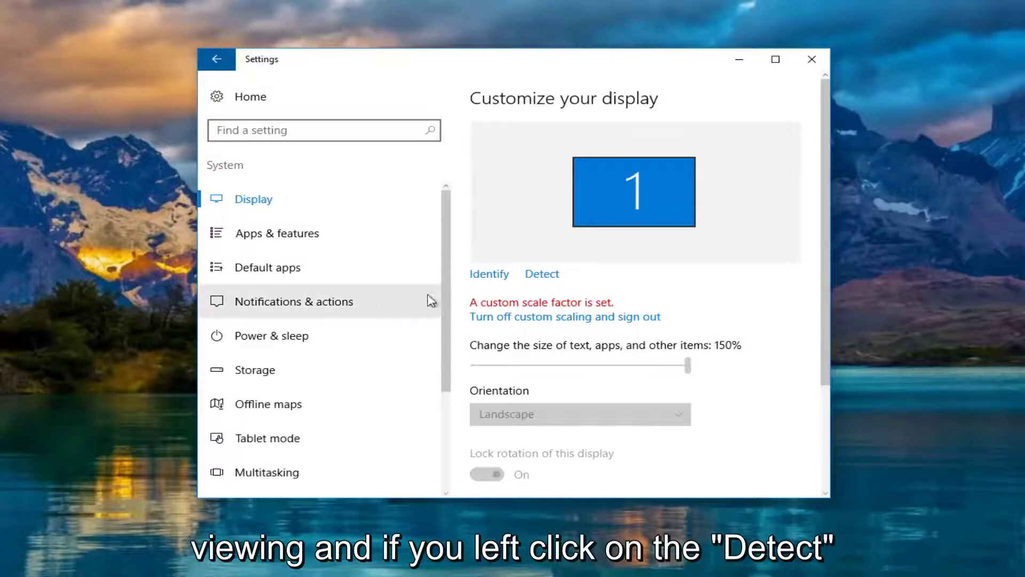
{"action": "left_click", "coordinate": [540, 275]}
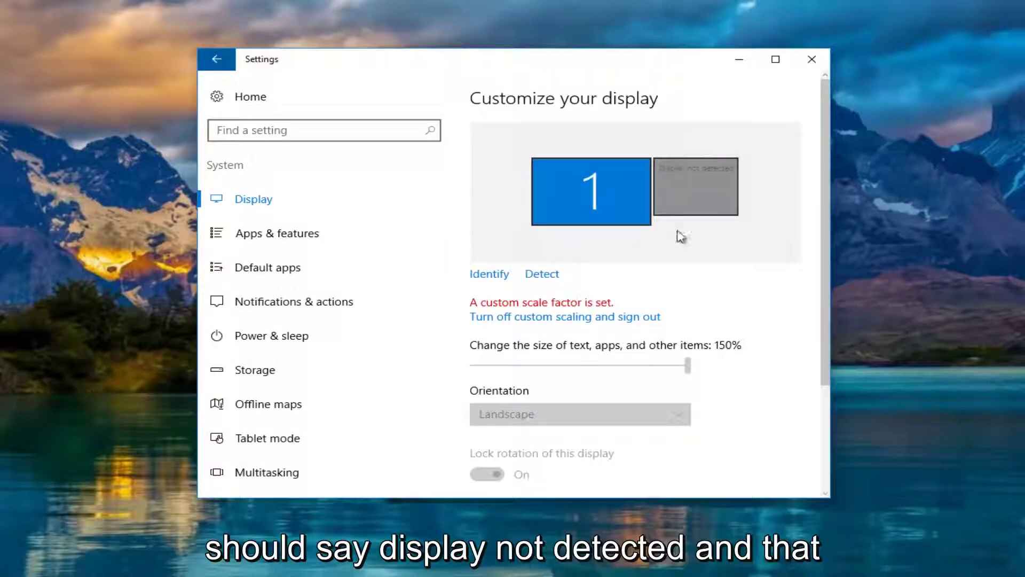
- Select the undetected second display, compare with monitor 1, and reselect display 2
{"action": "left_click", "coordinate": [543, 275]}
{"action": "left_click", "coordinate": [682, 197]}
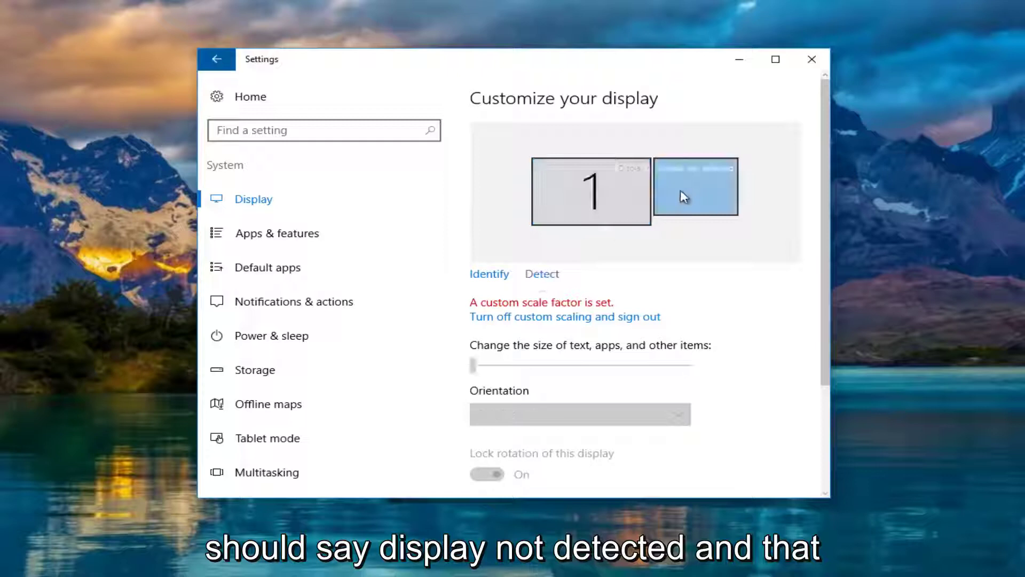
{"action": "left_click", "coordinate": [603, 199]}
{"action": "left_click", "coordinate": [682, 194]}
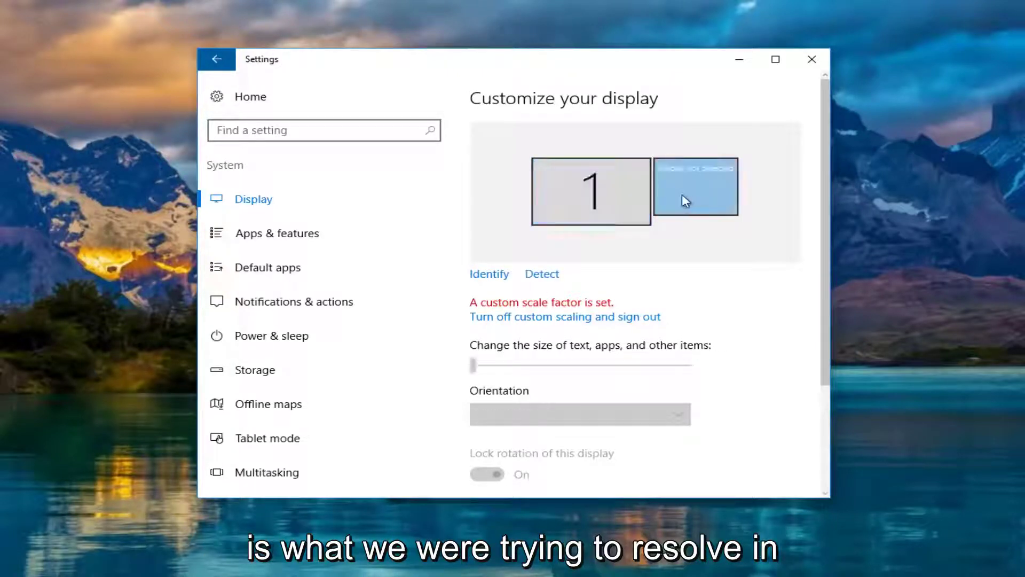
{"action": "scroll", "coordinate": [552, 199], "scroll_direction": "down", "scroll_amount": 2}
{"action": "scroll", "coordinate": [581, 207], "scroll_direction": "up", "scroll_amount": 1}
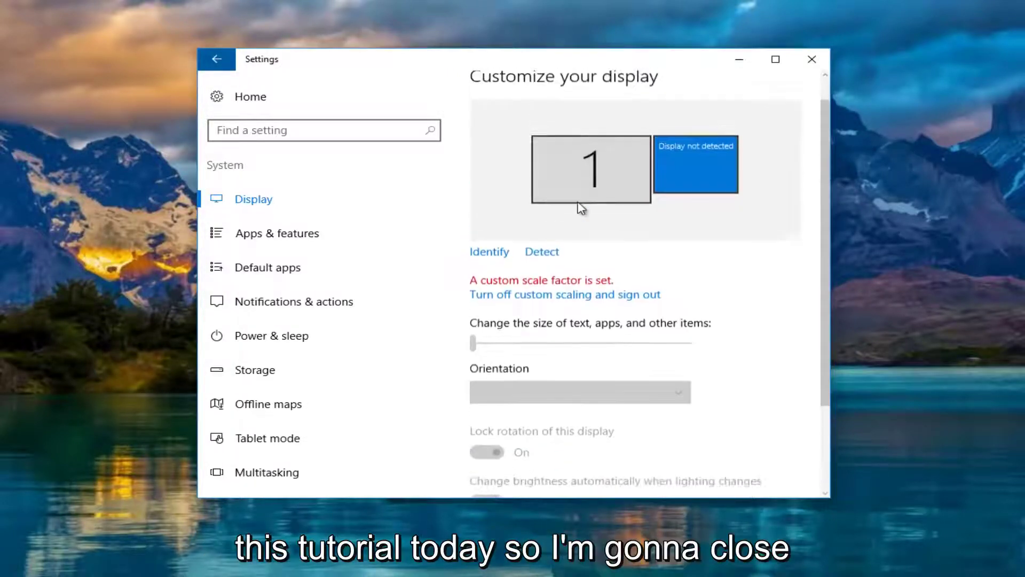
{"action": "scroll", "coordinate": [581, 206], "scroll_direction": "up", "scroll_amount": 1}
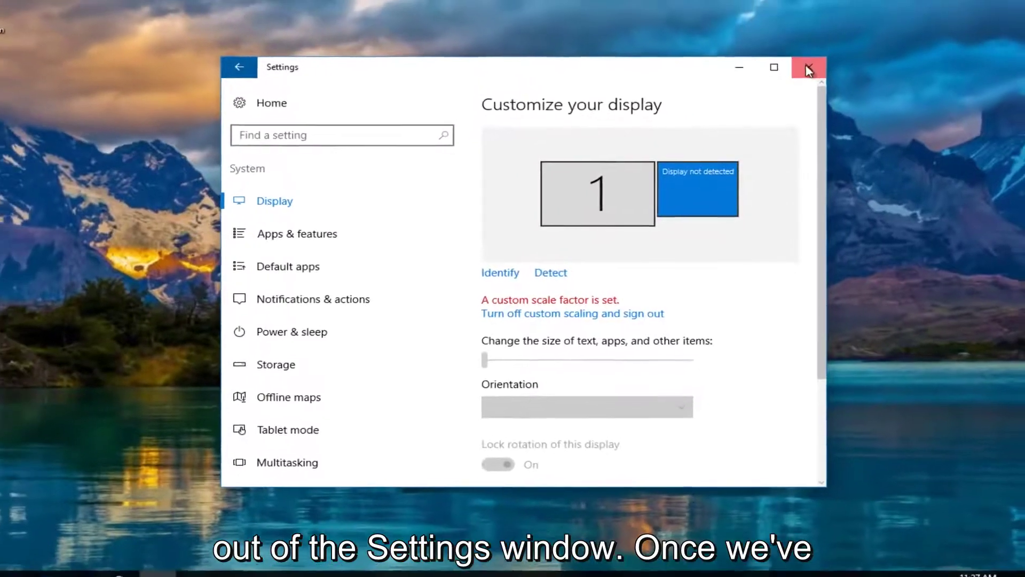
- Close Settings and launch Device Manager from a Start menu search
{"action": "left_click", "coordinate": [812, 61]}
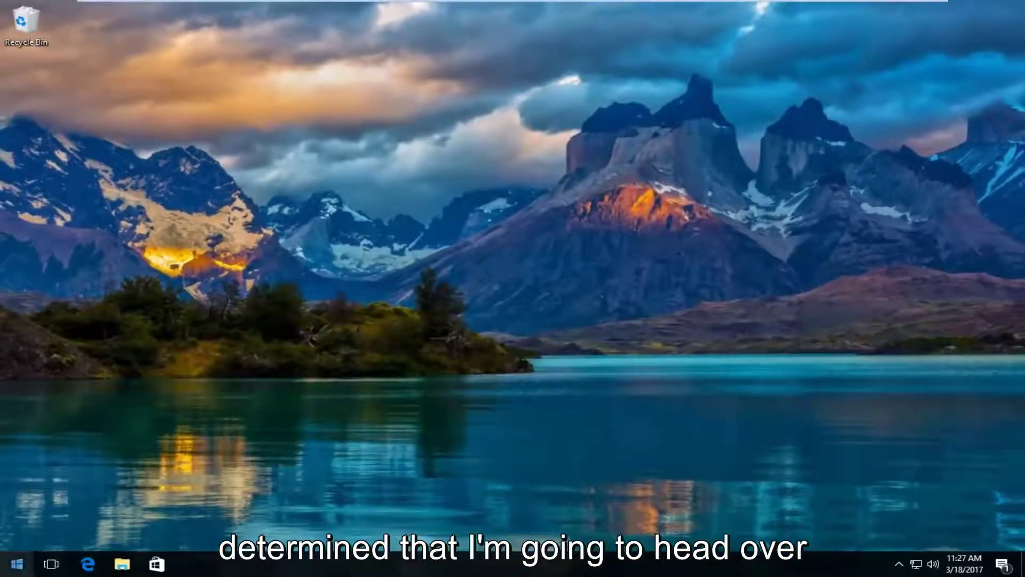
{"action": "left_click", "coordinate": [16, 564]}
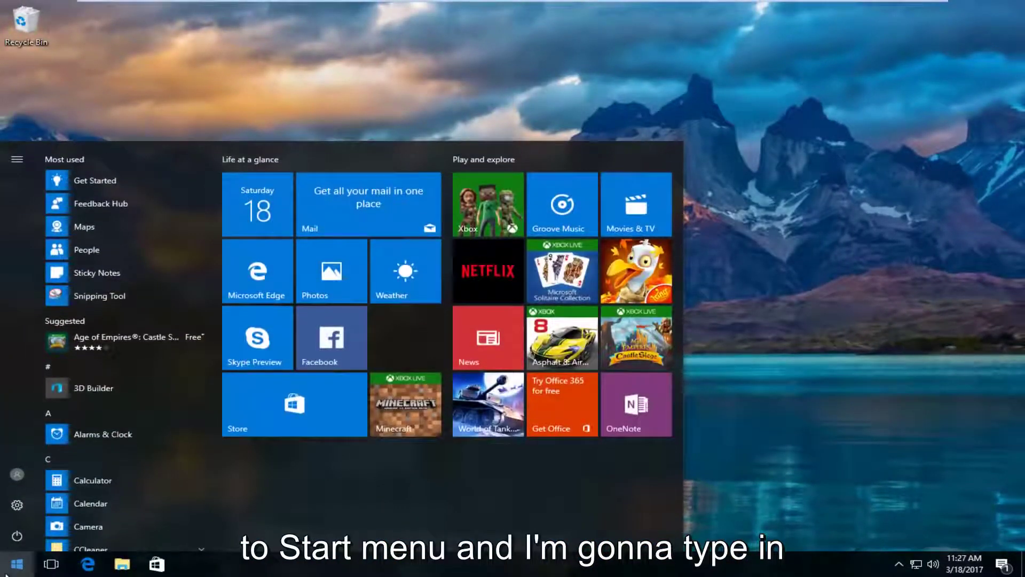
{"action": "type", "text": "device m"}
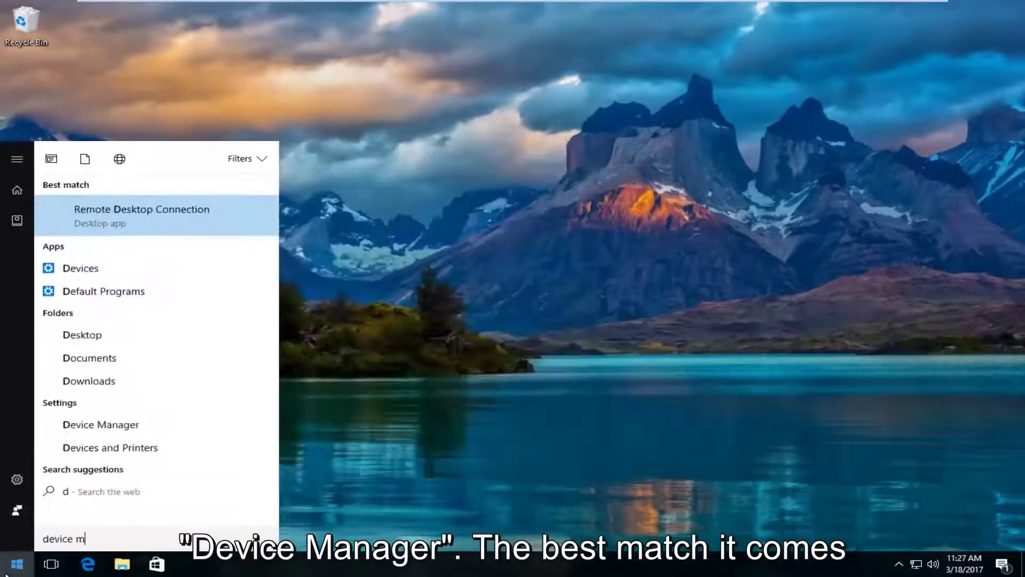
{"action": "type", "text": "anager"}
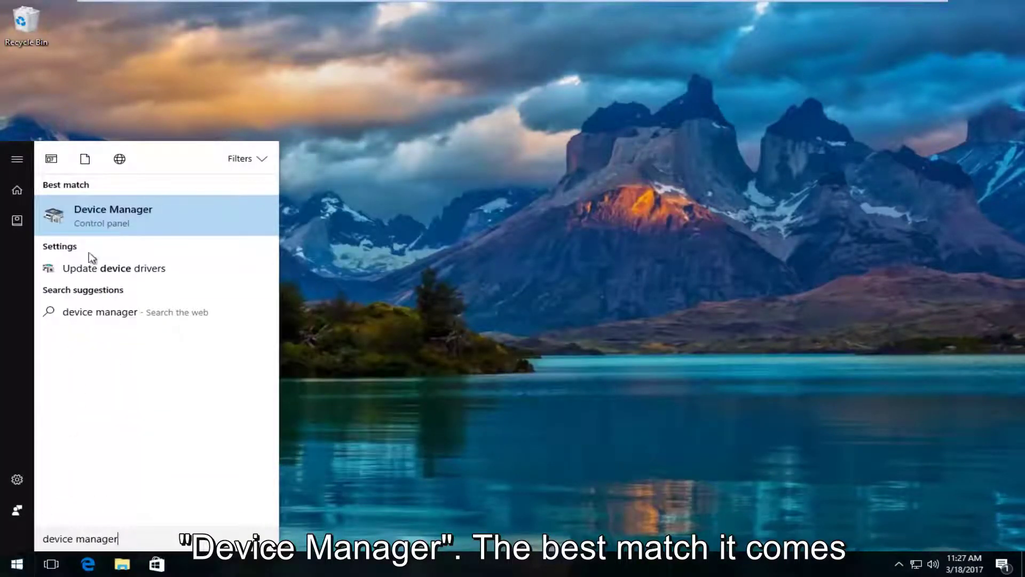
{"action": "left_click", "coordinate": [103, 213]}
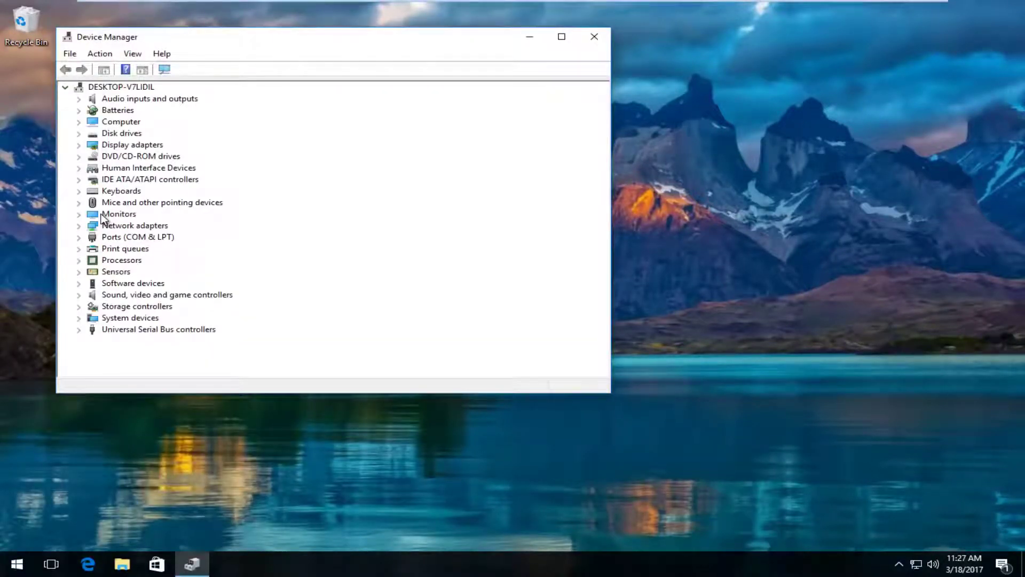
- Expand Display adapters and start Update Driver Software for the VMware SVGA 3D adapter
{"action": "left_click_drag", "start_coordinate": [337, 37], "coordinate": [532, 52]}
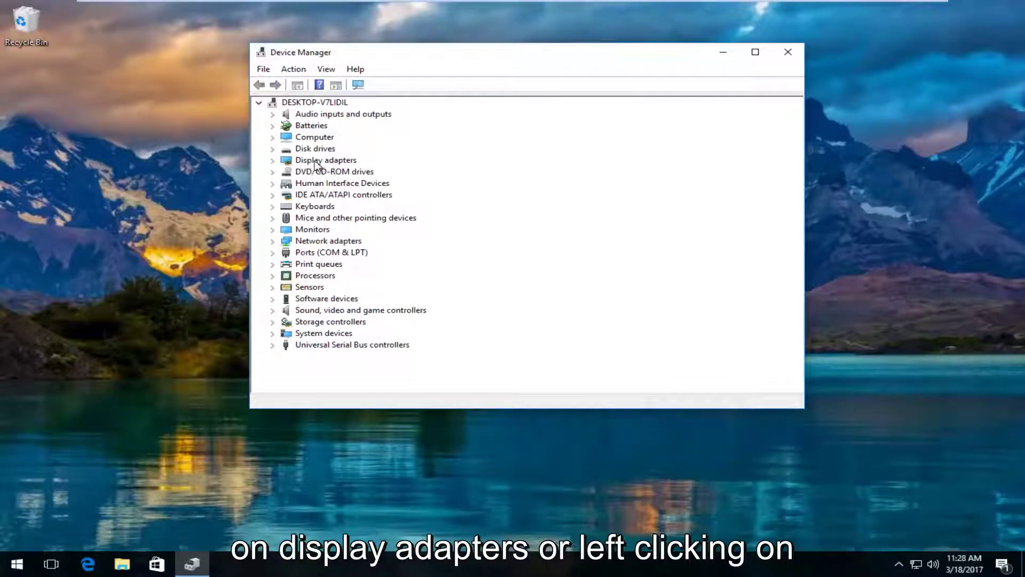
{"action": "left_click", "coordinate": [273, 163]}
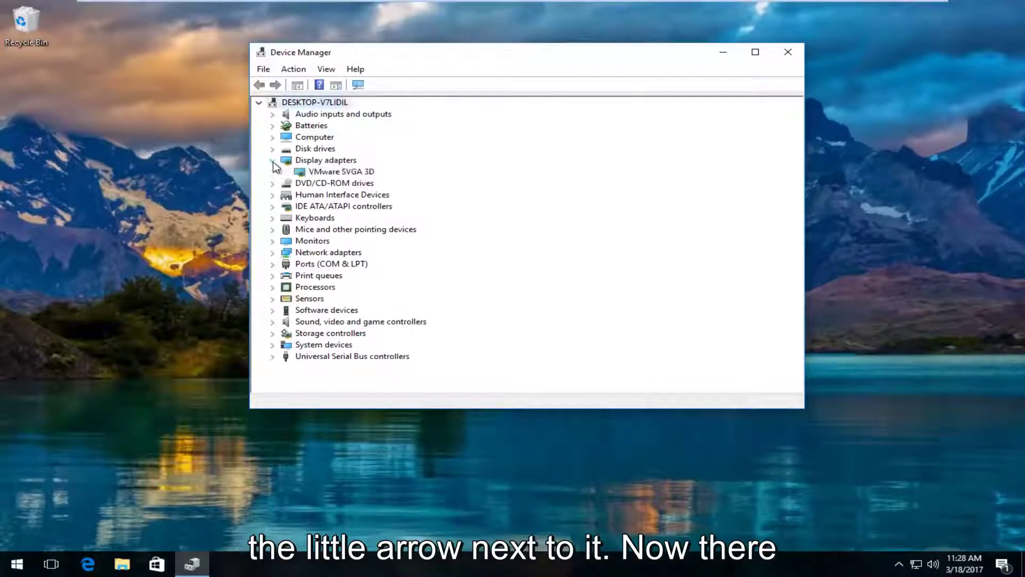
{"action": "left_click", "coordinate": [318, 172]}
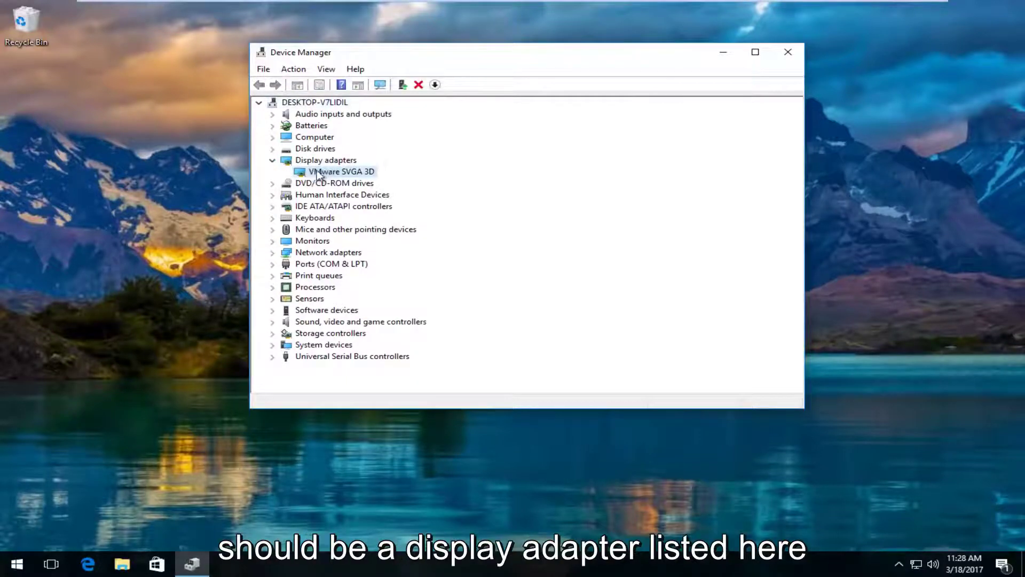
{"action": "right_click", "coordinate": [320, 176]}
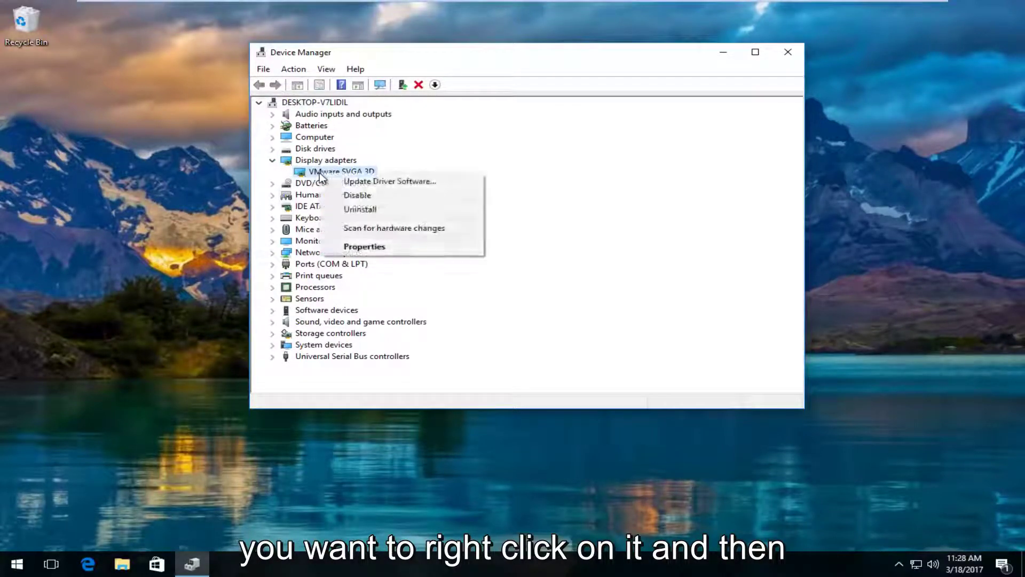
{"action": "left_click", "coordinate": [377, 182]}
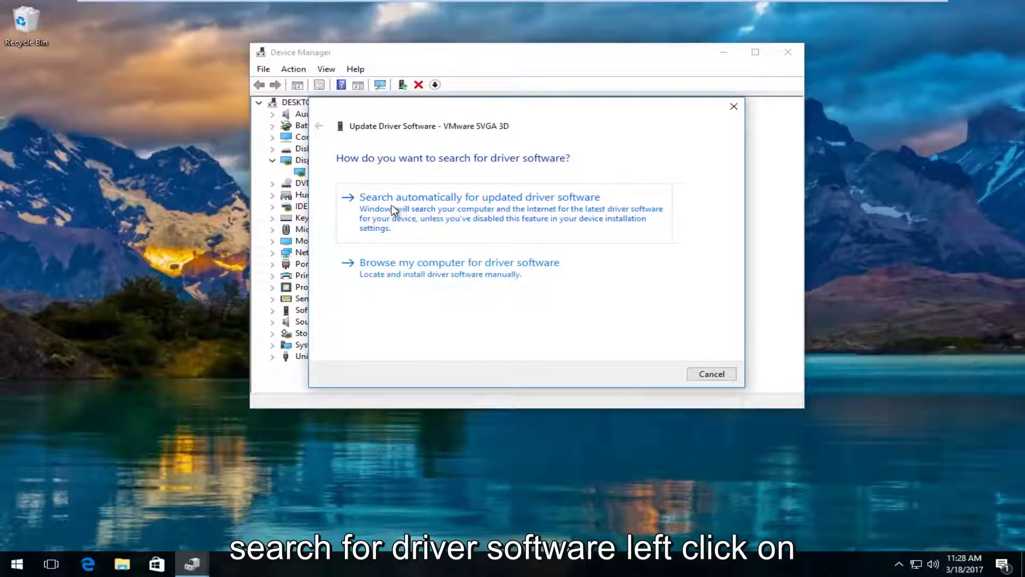
- Search automatically for updated drivers, see the best driver is installed, and close the wizard
{"action": "left_click", "coordinate": [472, 207]}
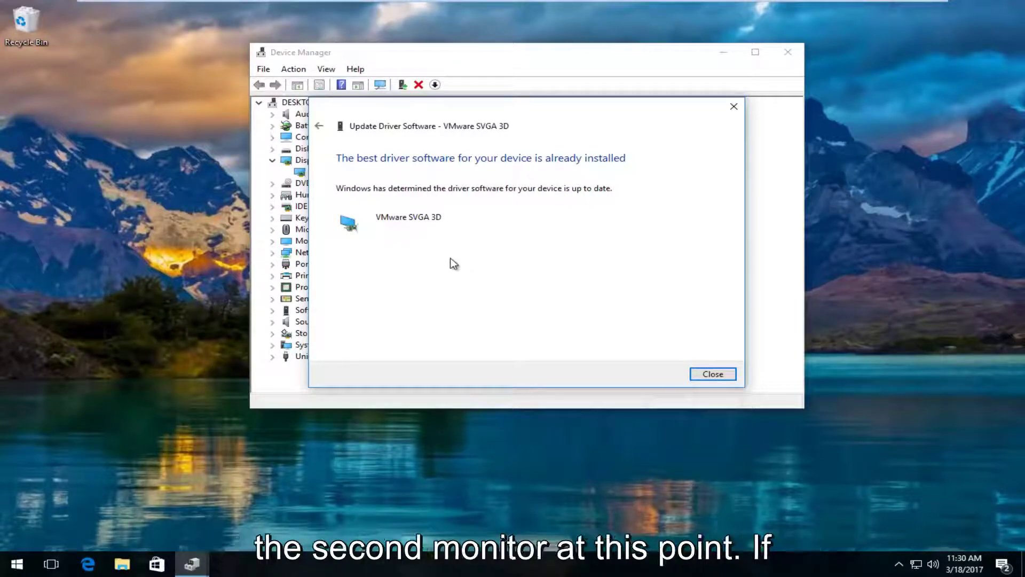
{"action": "left_click", "coordinate": [317, 126]}
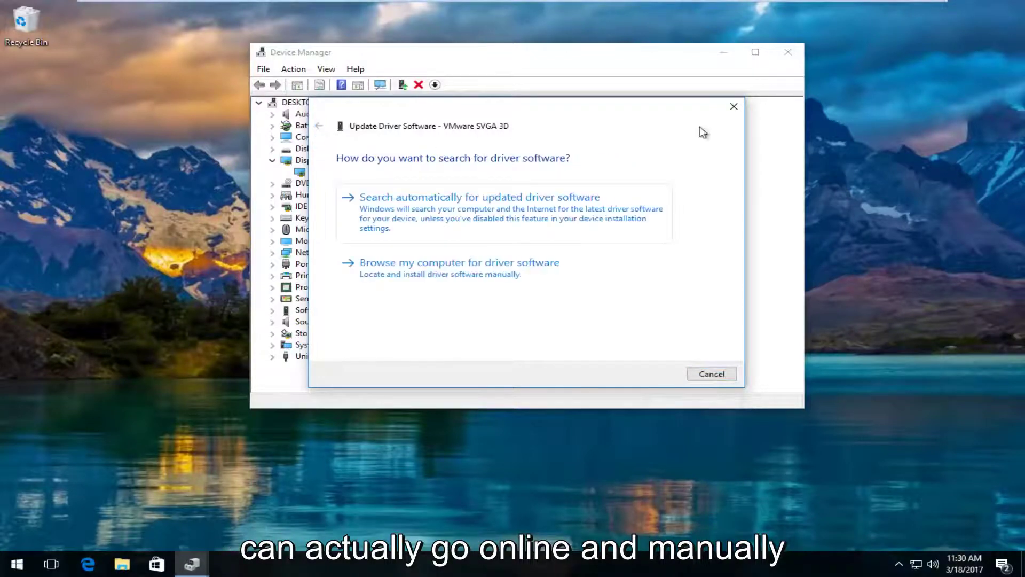
{"action": "left_click", "coordinate": [733, 106]}
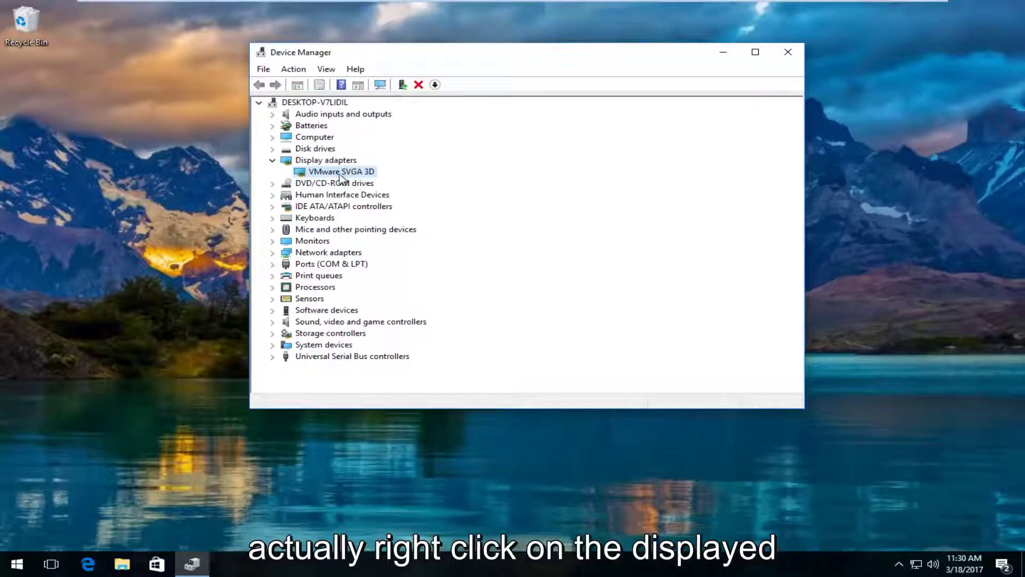
{"action": "right_click", "coordinate": [333, 174]}
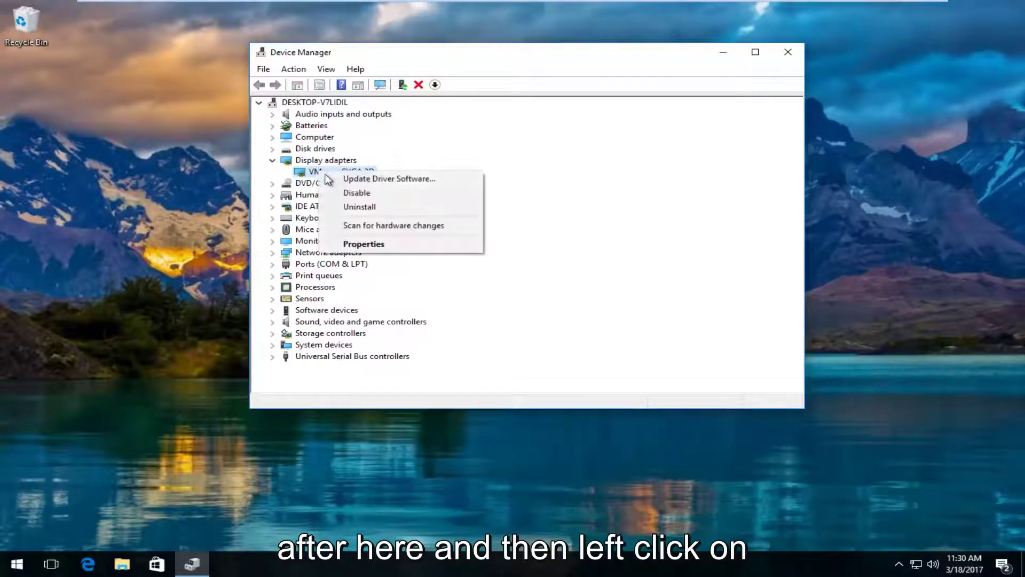
{"action": "left_click", "coordinate": [353, 246]}
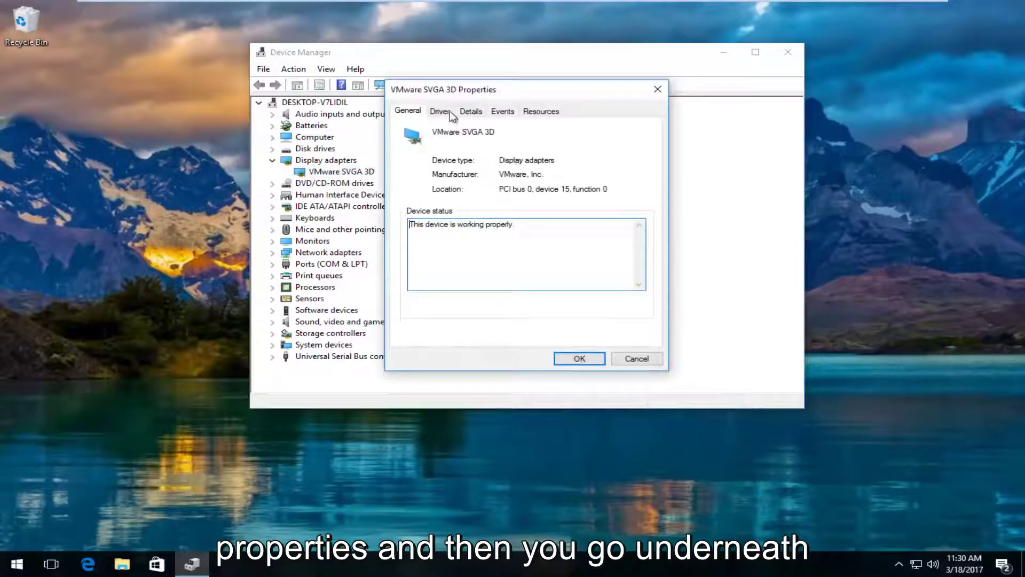
{"action": "left_click", "coordinate": [439, 115]}
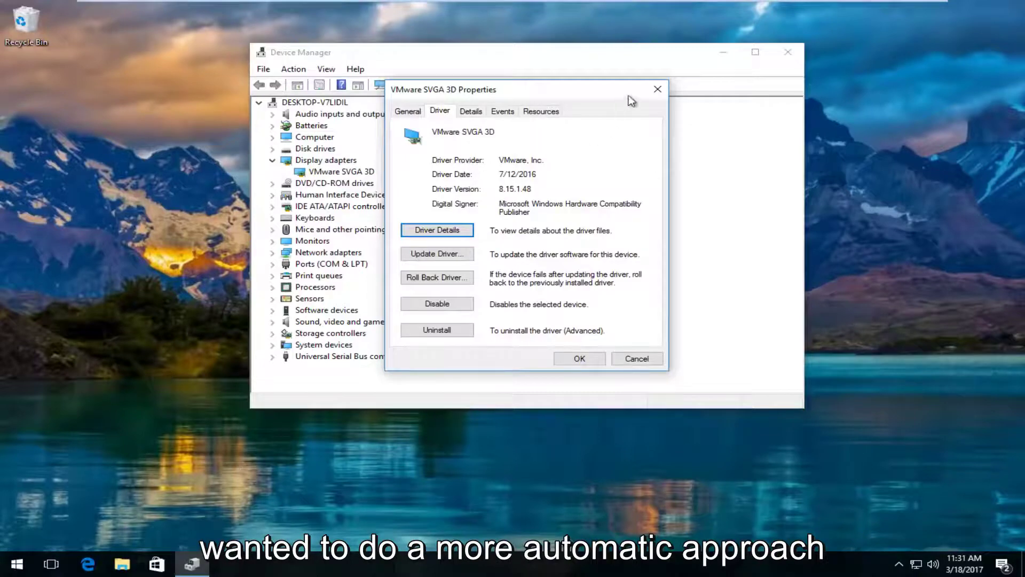
{"action": "left_click", "coordinate": [657, 89]}
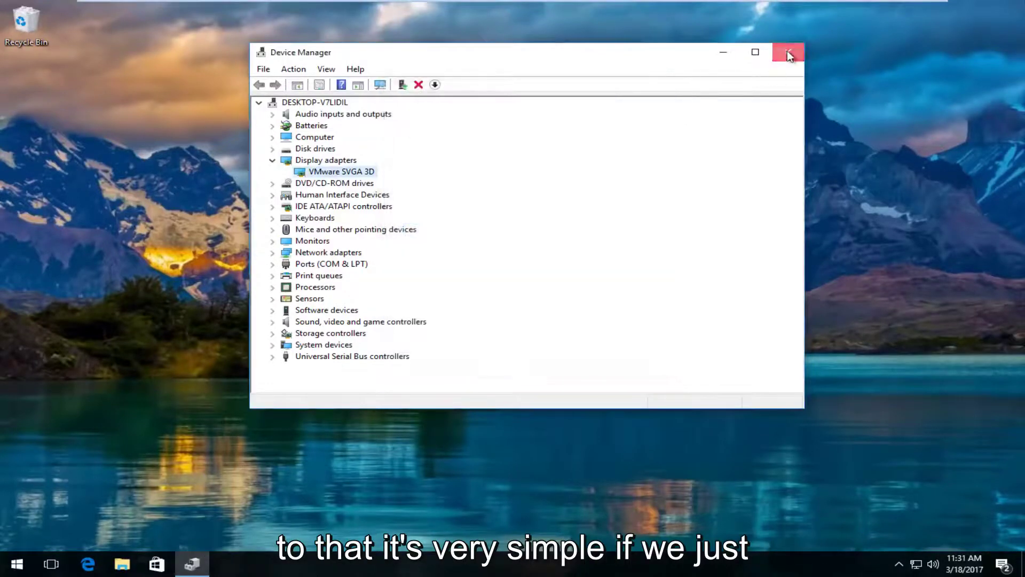
- Close Device Manager and run a Google search for 'amd driver update' in Edge
{"action": "left_click", "coordinate": [789, 53]}
{"action": "left_click", "coordinate": [89, 564]}
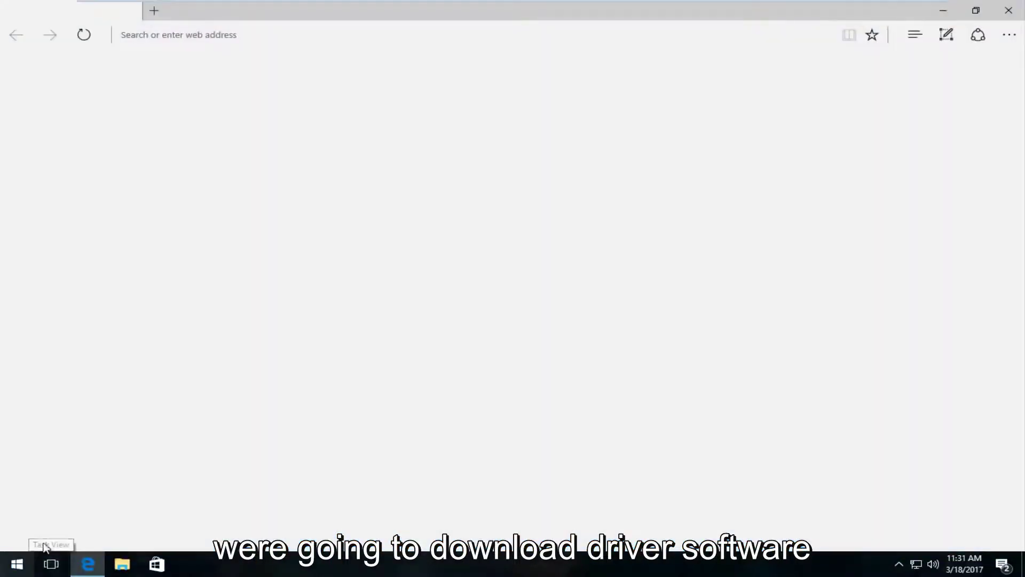
{"action": "type", "text": "google.com/?gws_rd=ssl#spf=1"}
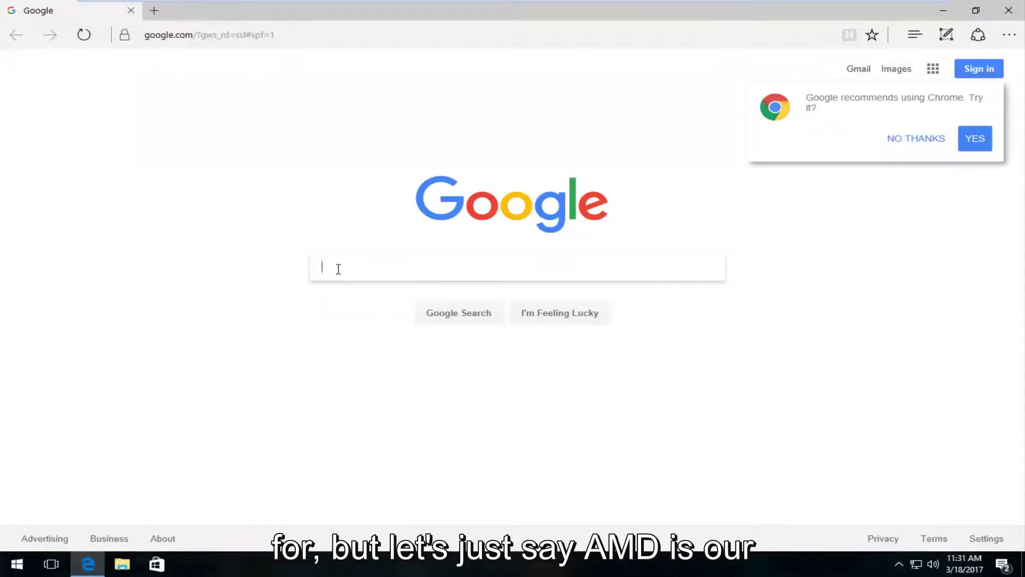
{"action": "type", "text": "amd dr"}
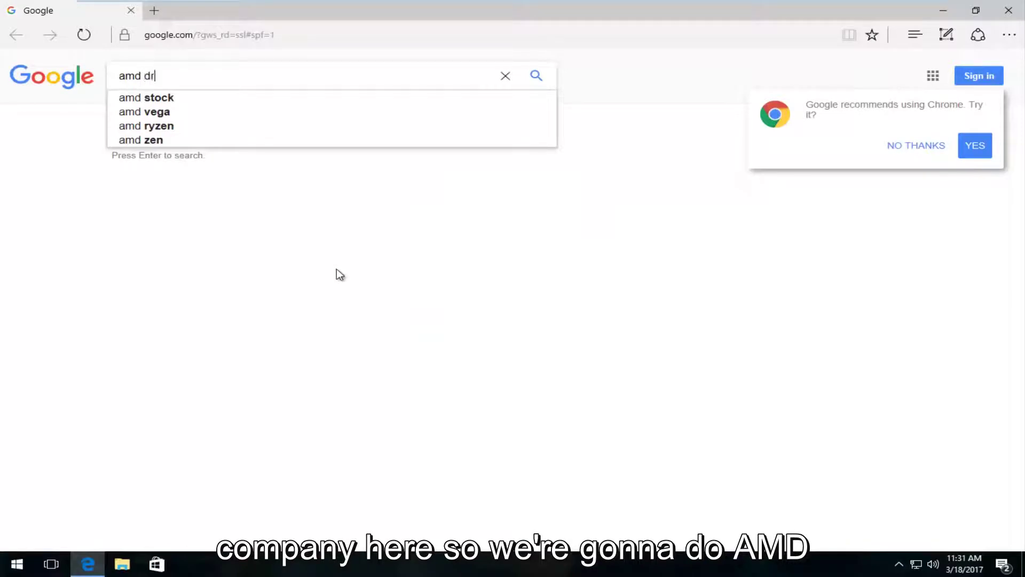
{"action": "type", "text": "iver "}
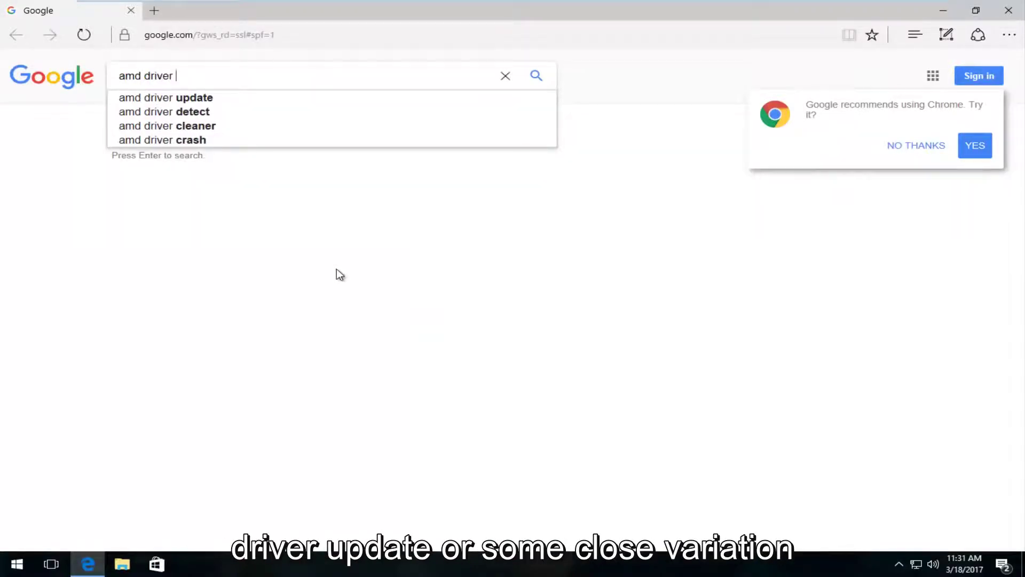
{"action": "type", "text": "u"}
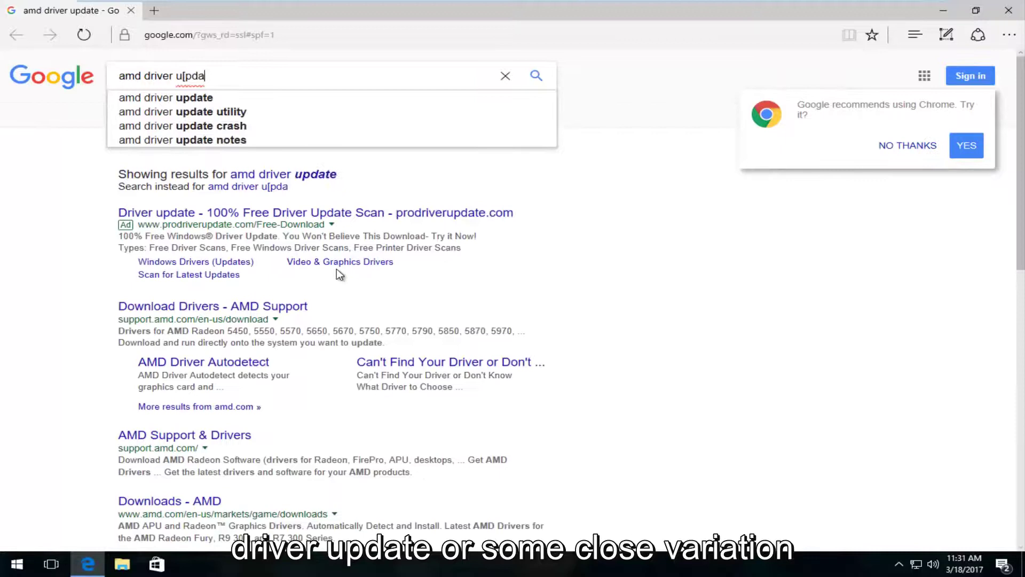
{"action": "type", "text": "pdate"}
{"action": "key", "text": "Return"}
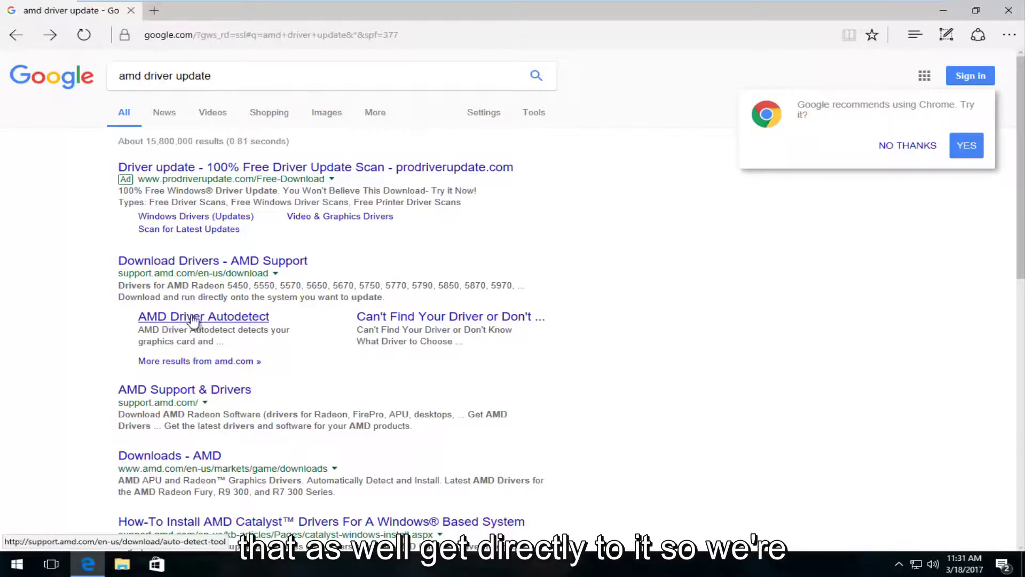
- Visit the AMD Driver Autodetect download page from the search results
{"action": "left_click", "coordinate": [224, 321]}
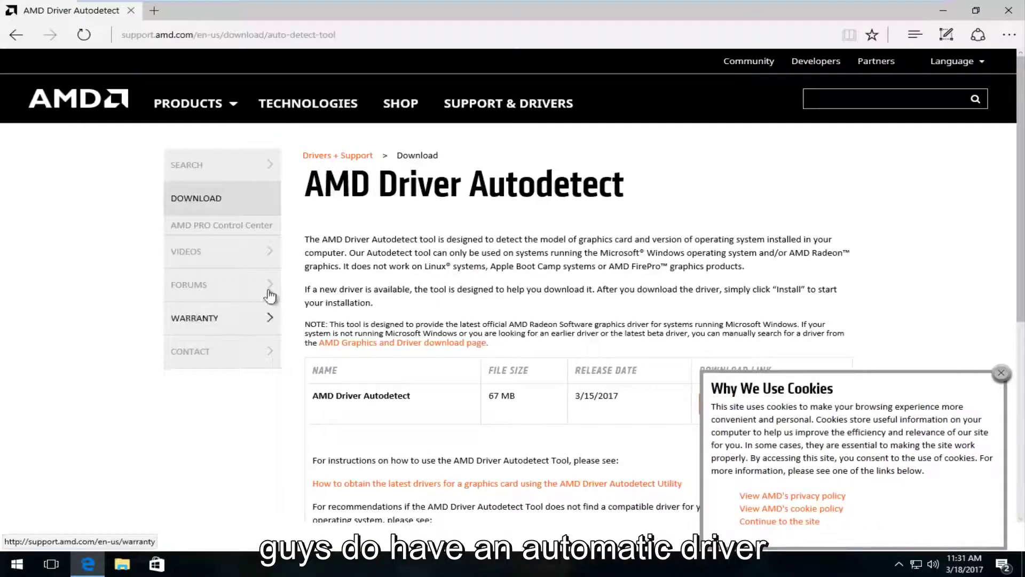
{"action": "scroll", "coordinate": [329, 262], "scroll_direction": "down", "scroll_amount": 2}
{"action": "scroll", "coordinate": [329, 261], "scroll_direction": "down", "scroll_amount": 2}
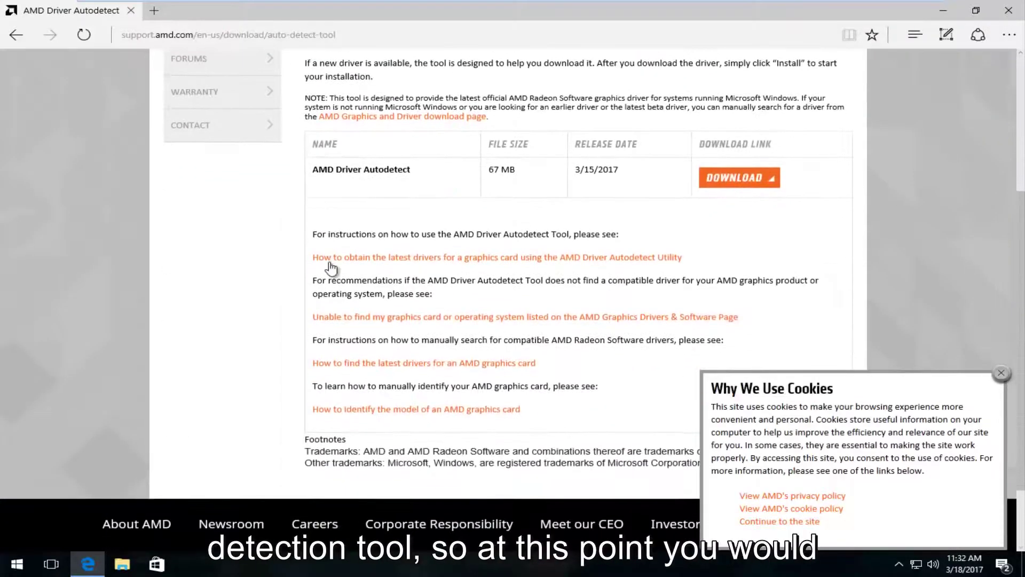
{"action": "scroll", "coordinate": [349, 267], "scroll_direction": "up", "scroll_amount": 2}
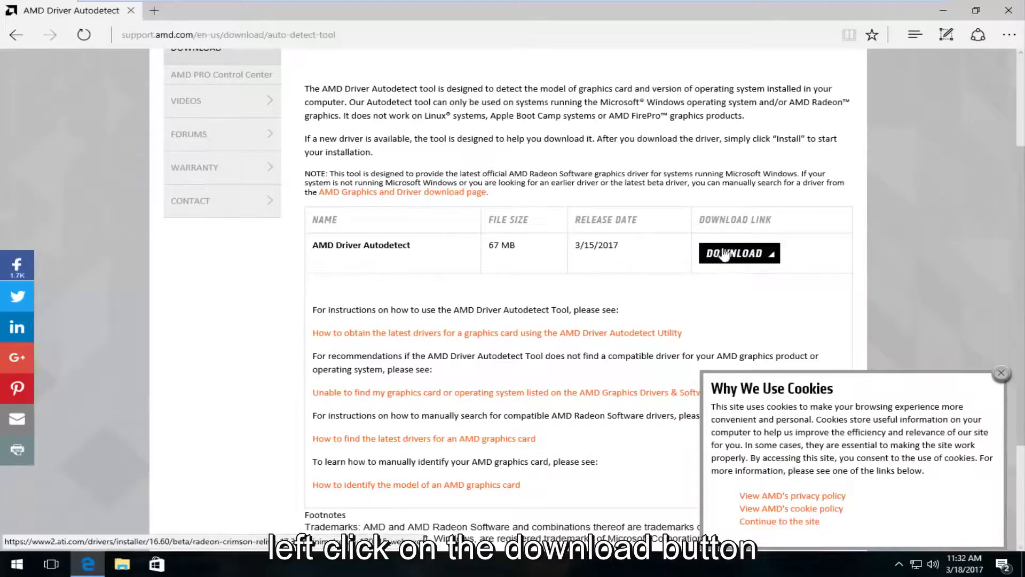
{"action": "left_click", "coordinate": [721, 260]}
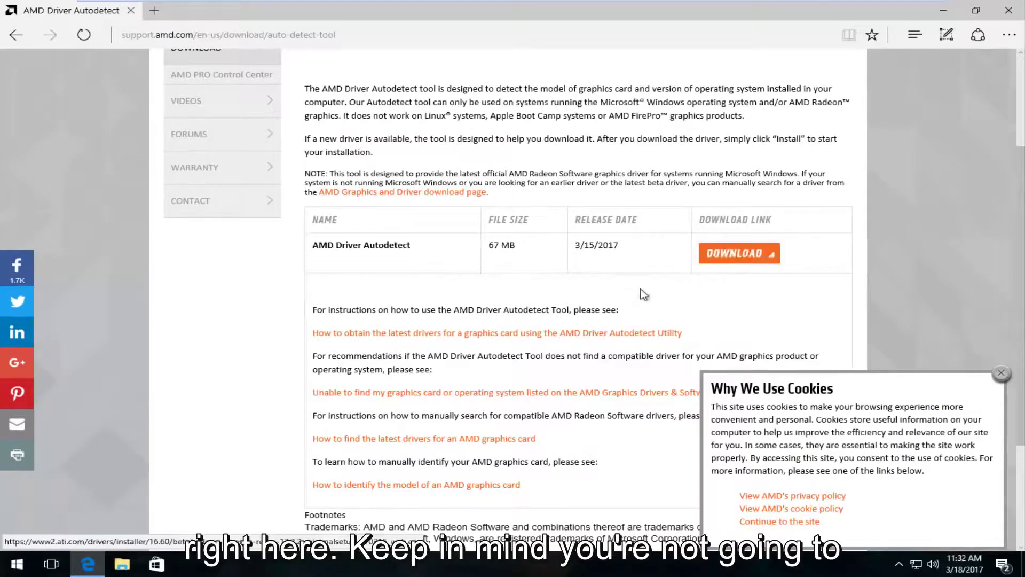
{"action": "scroll", "coordinate": [593, 294], "scroll_direction": "down", "scroll_amount": 2}
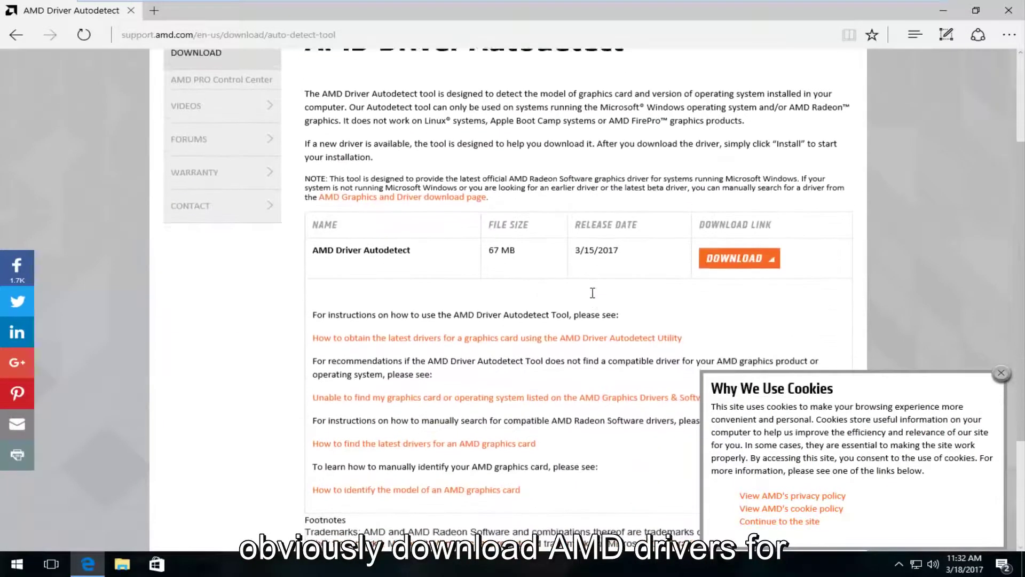
{"action": "scroll", "coordinate": [593, 293], "scroll_direction": "up", "scroll_amount": 2}
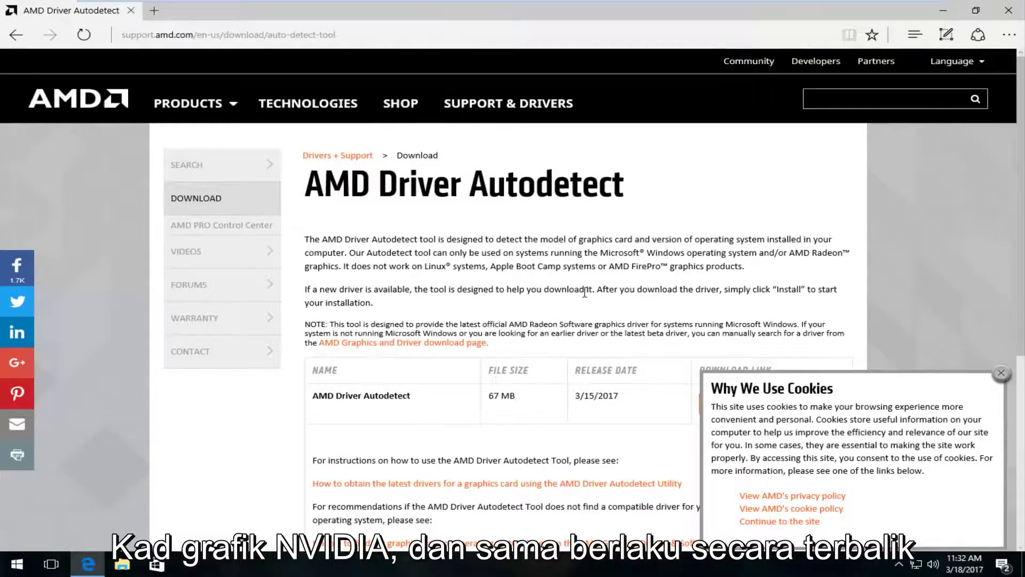
{"action": "scroll", "coordinate": [584, 294], "scroll_direction": "down", "scroll_amount": 3}
{"action": "scroll", "coordinate": [585, 293], "scroll_direction": "up", "scroll_amount": 3}
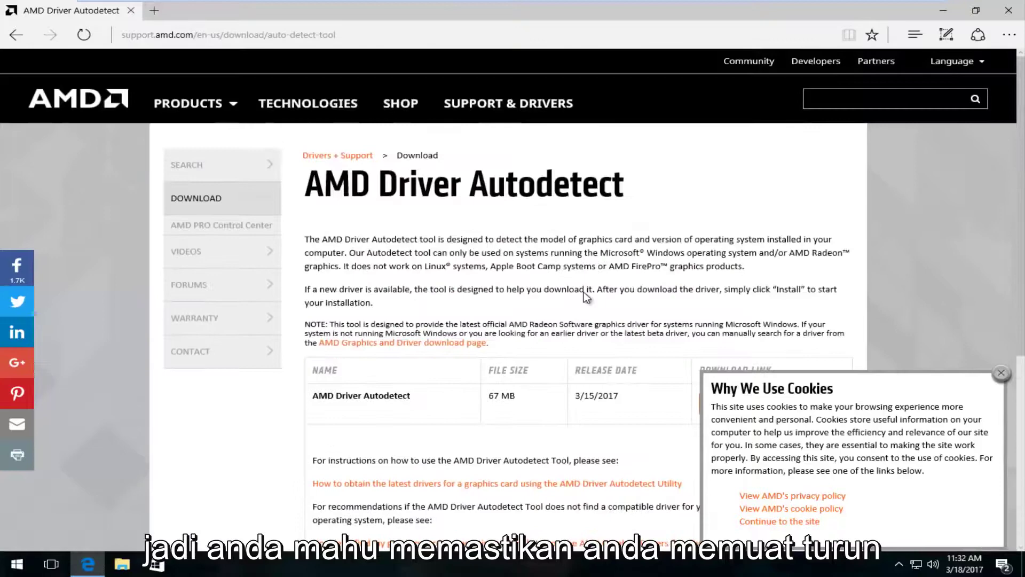
{"action": "scroll", "coordinate": [584, 293], "scroll_direction": "down", "scroll_amount": 3}
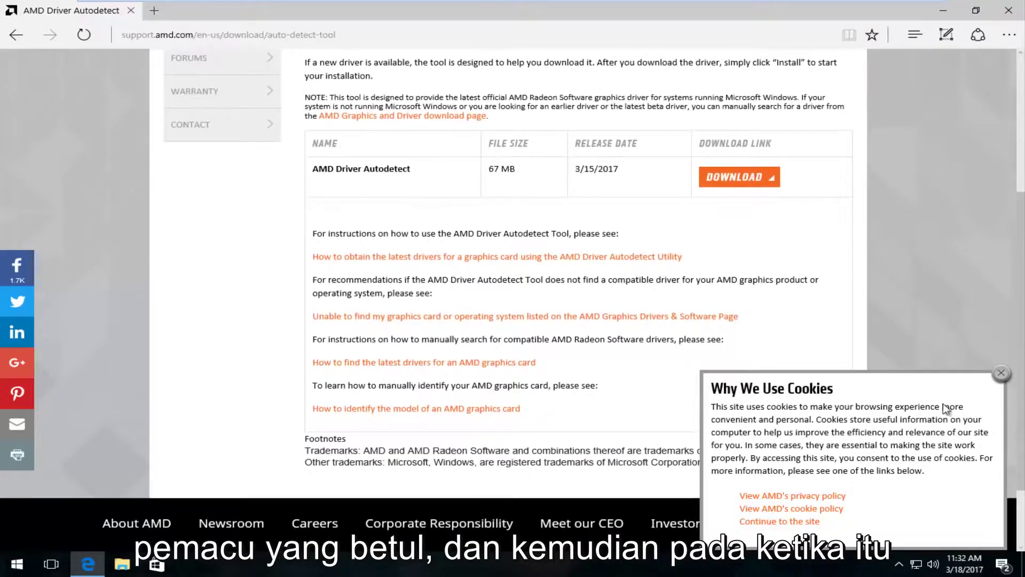